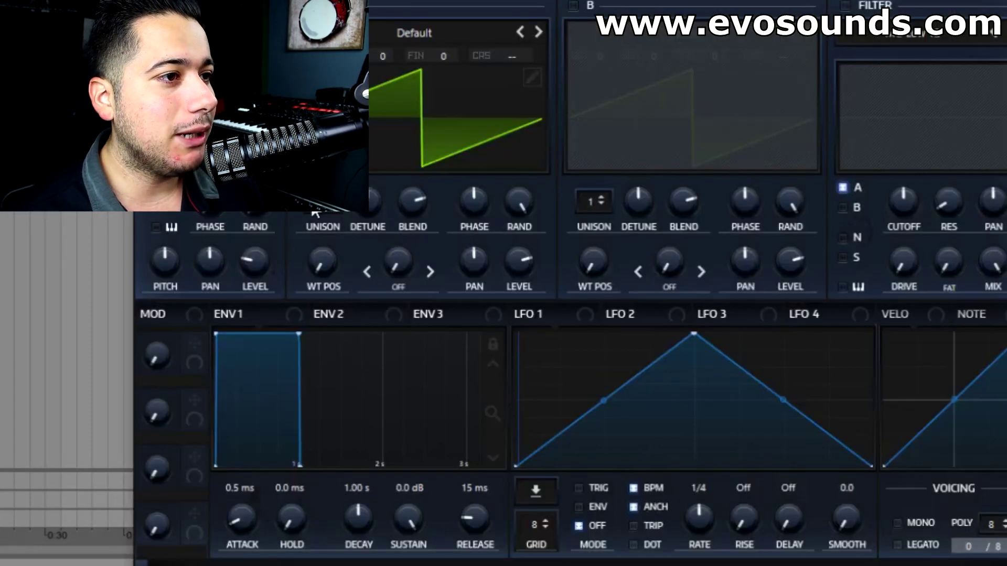
- Set oscillator A to 8 unison voices and reduce its detune
{"action": "left_click_drag", "start_coordinate": [323, 201], "coordinate": [369, 155]}
{"action": "left_click_drag", "start_coordinate": [366, 216], "coordinate": [346, 226]}
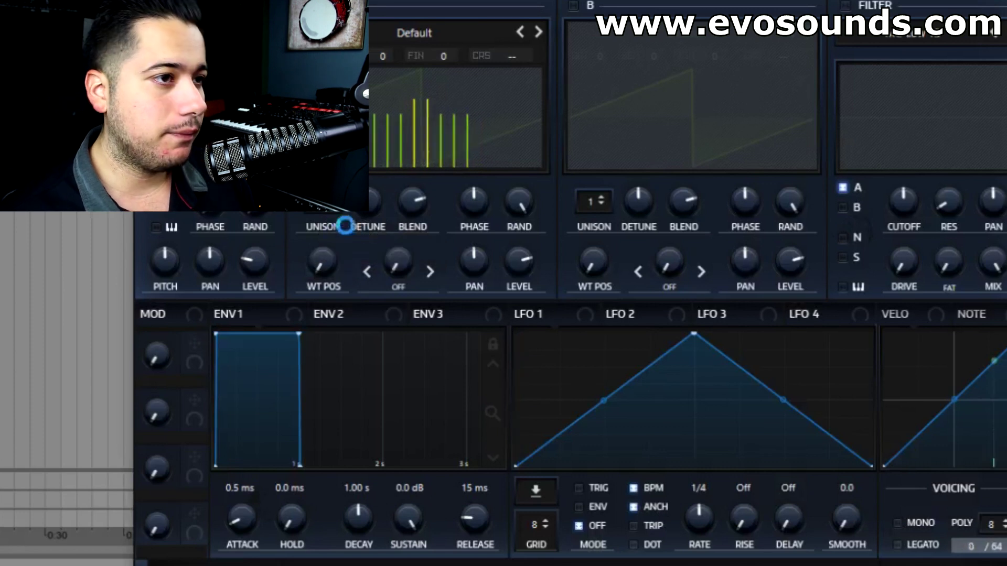
- Enable the filter with a low cutoff modulated by Env 1, and give the envelope a 44 ms attack and 632 ms release
{"action": "left_click", "coordinate": [858, 5]}
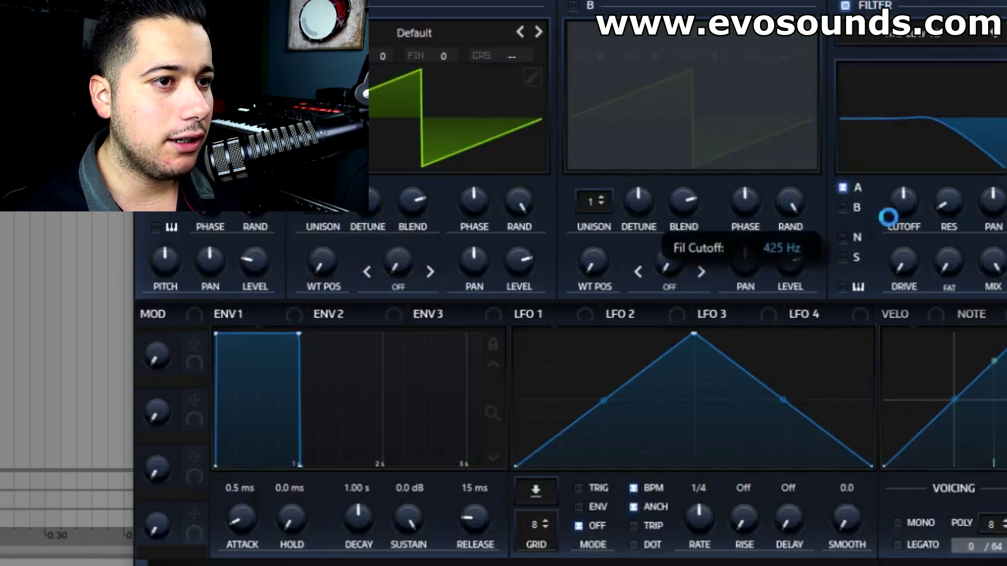
{"action": "left_click_drag", "start_coordinate": [889, 216], "coordinate": [728, 296]}
{"action": "left_click_drag", "start_coordinate": [266, 323], "coordinate": [903, 204]}
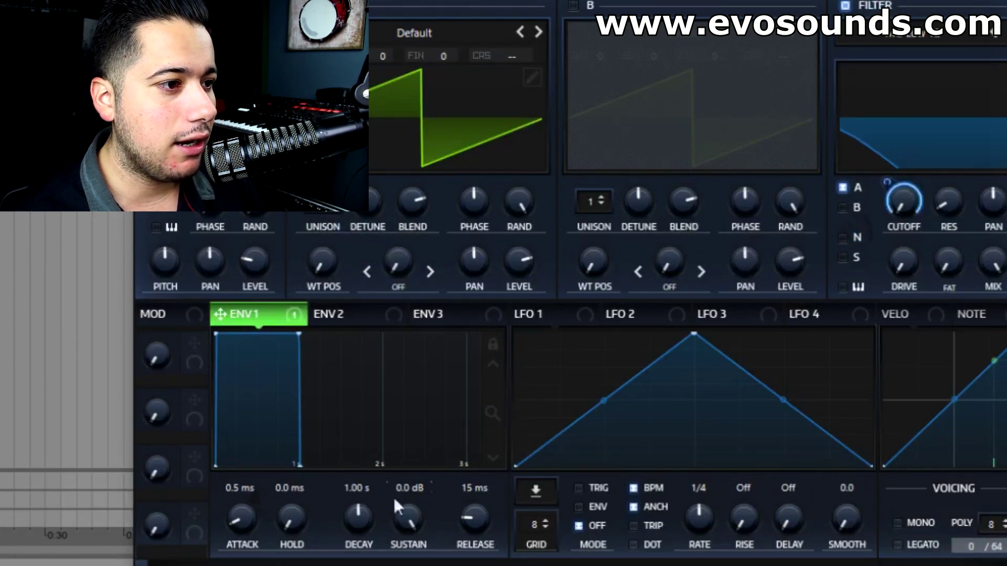
{"action": "left_click_drag", "start_coordinate": [242, 525], "coordinate": [310, 511]}
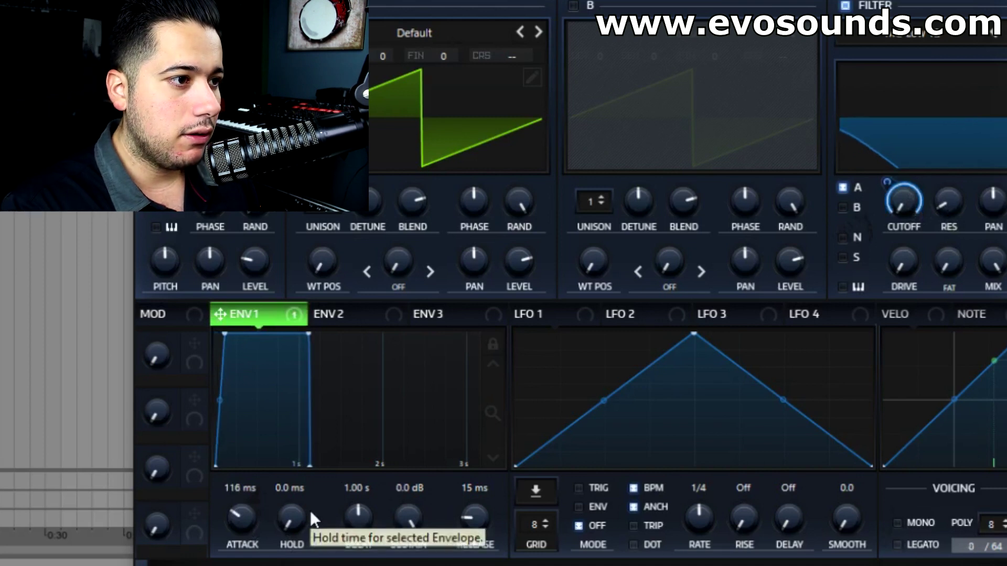
{"action": "left_click_drag", "start_coordinate": [246, 524], "coordinate": [497, 496]}
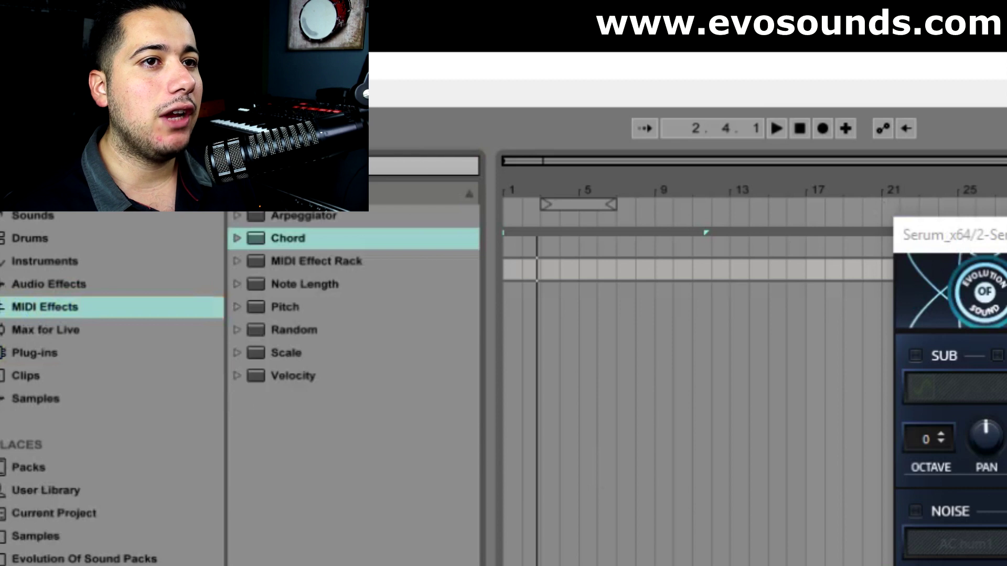
- Add the Chord and Scale MIDI effects ahead of Serum on the track and move the Serum window clear of the devices
{"action": "key", "text": "space"}
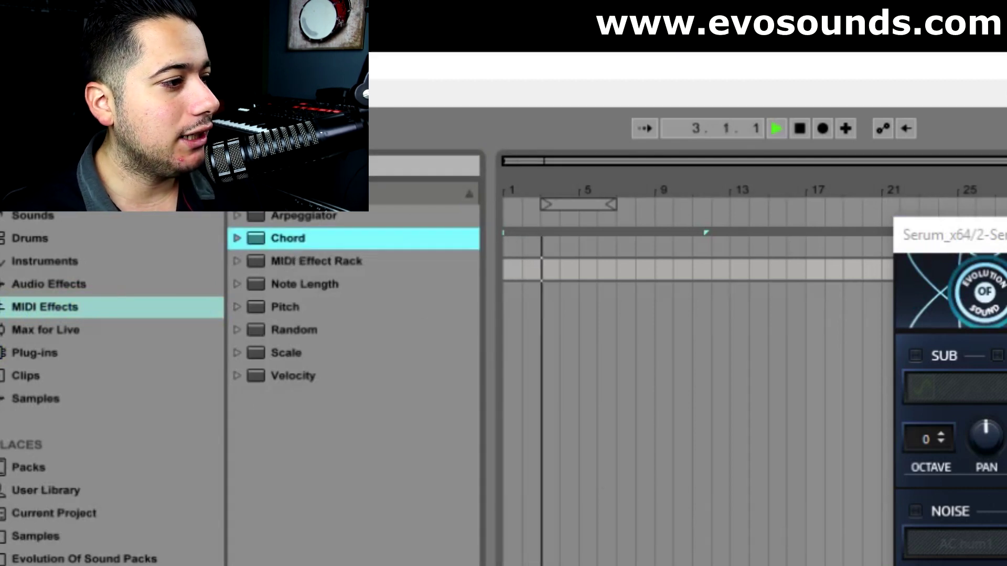
{"action": "left_click", "coordinate": [286, 352]}
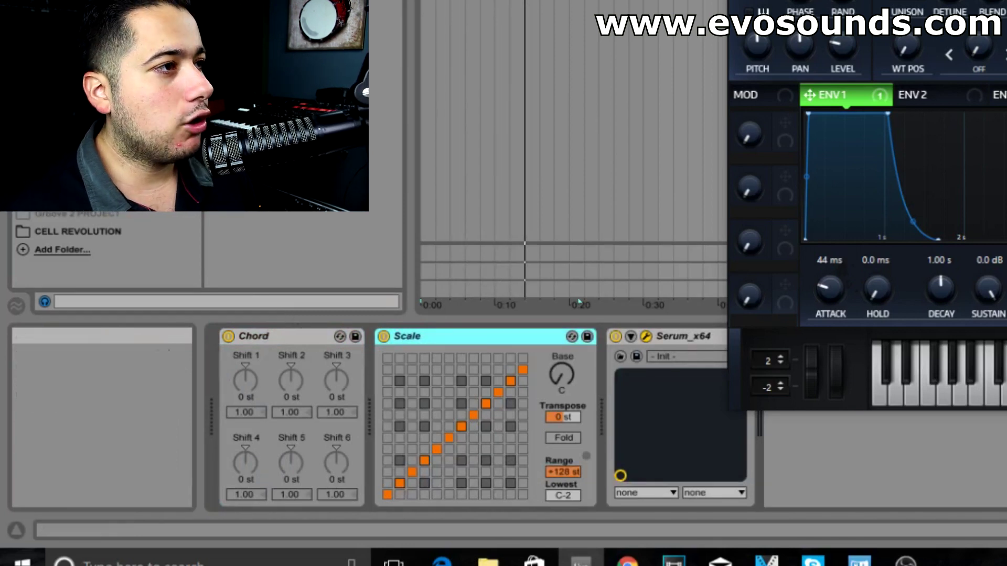
{"action": "left_click_drag", "start_coordinate": [866, 2], "coordinate": [941, 105]}
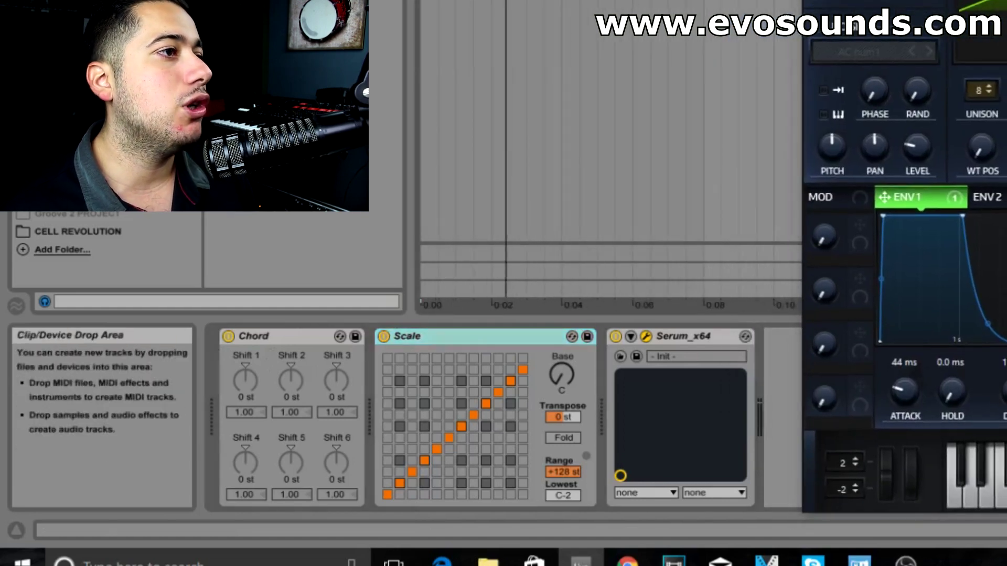
- Create an empty MIDI clip from 1.1.1 to 3.1.1 and enlarge its note editor
{"action": "left_click_drag", "start_coordinate": [420, 3], "coordinate": [545, 3]}
{"action": "left_click_drag", "start_coordinate": [545, 302], "coordinate": [561, 303]}
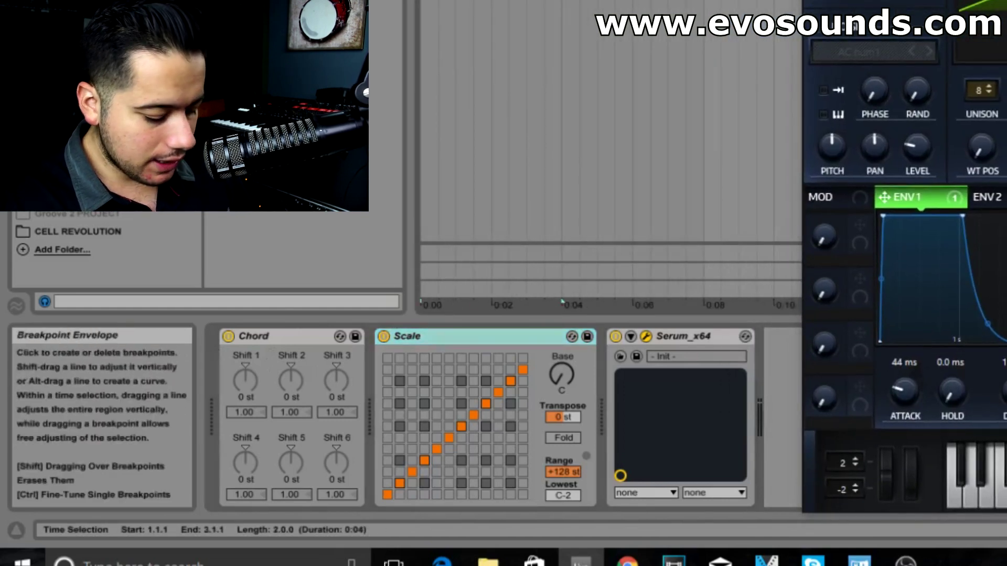
{"action": "key", "text": "ctrl+shift+m"}
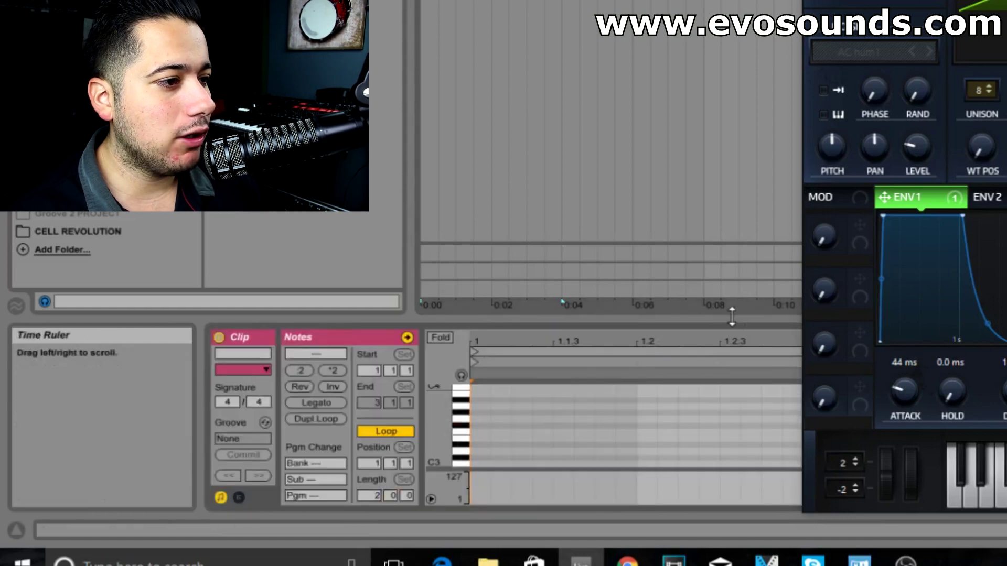
{"action": "left_click_drag", "start_coordinate": [731, 317], "coordinate": [732, 2]}
{"action": "left_click_drag", "start_coordinate": [448, 190], "coordinate": [547, 226]}
{"action": "scroll", "coordinate": [548, 227], "scroll_direction": "up", "scroll_amount": 2}
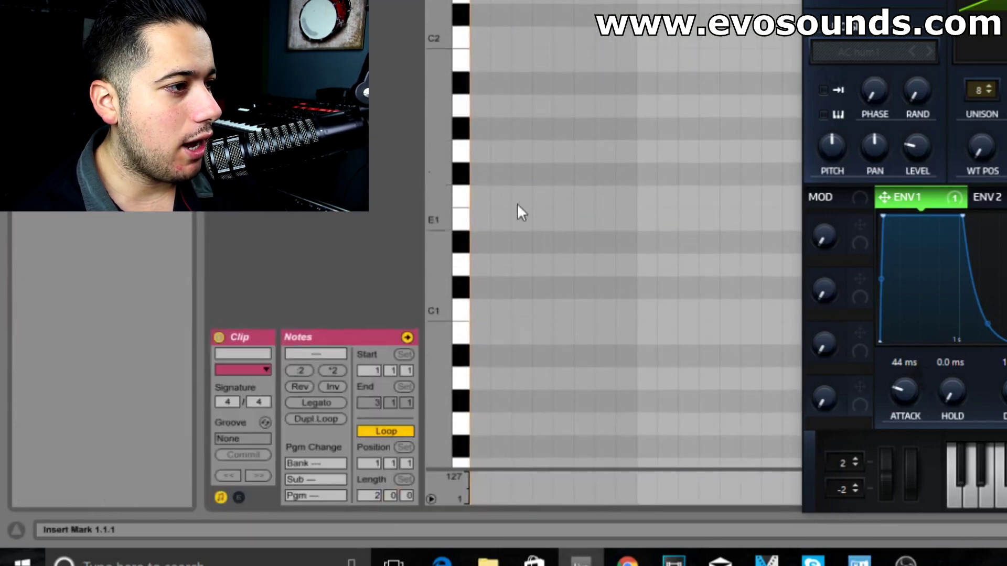
- Draw a G minor triad with short notes G1, A#1 and D2 at the start of the clip
{"action": "double_click", "coordinate": [483, 152]}
{"action": "double_click", "coordinate": [413, 219]}
{"action": "left_click_drag", "start_coordinate": [412, 219], "coordinate": [414, 107]}
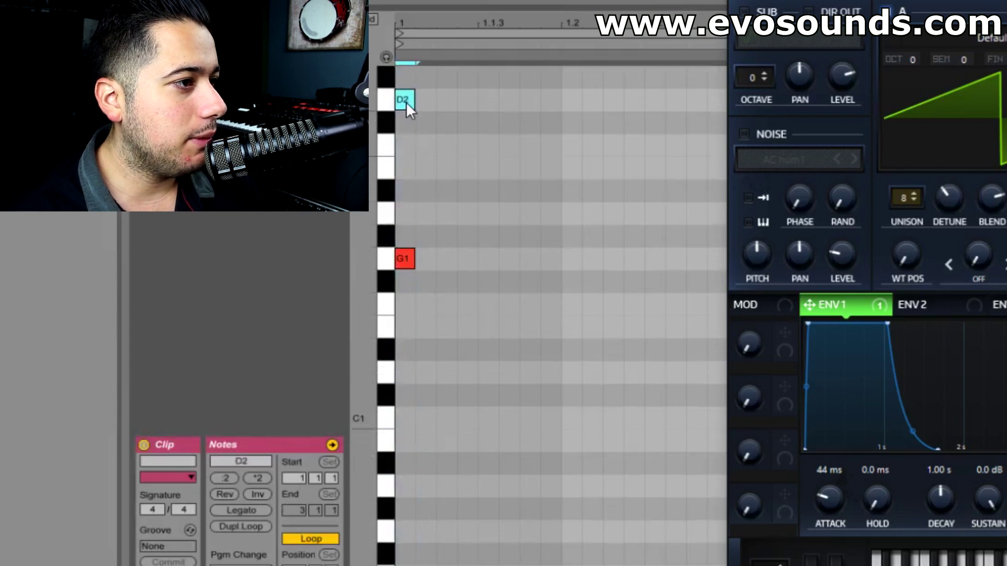
{"action": "double_click", "coordinate": [404, 190]}
- Examine the triad's notes one by one to compare the intervals above the root G1
{"action": "left_click", "coordinate": [412, 101]}
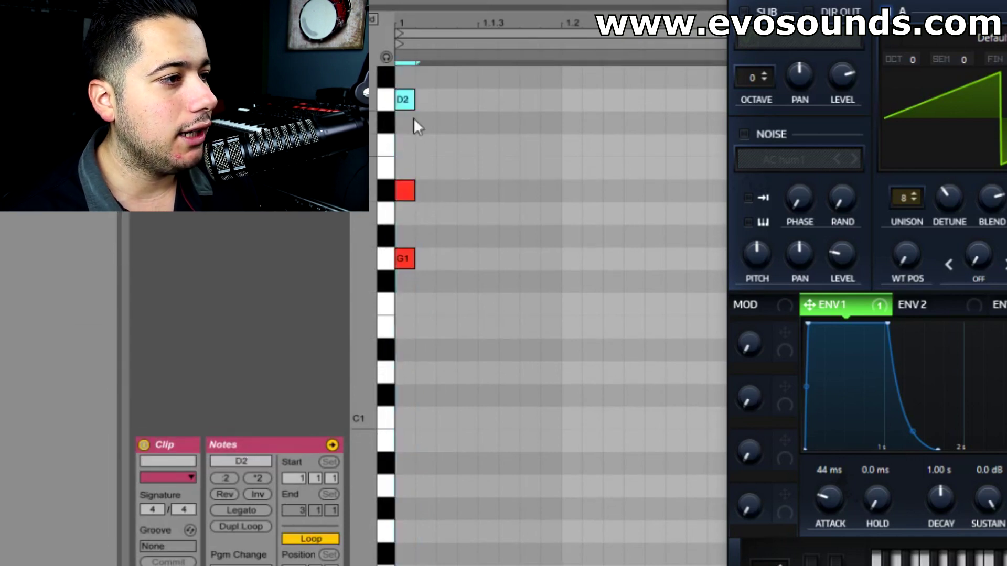
{"action": "left_click", "coordinate": [404, 258]}
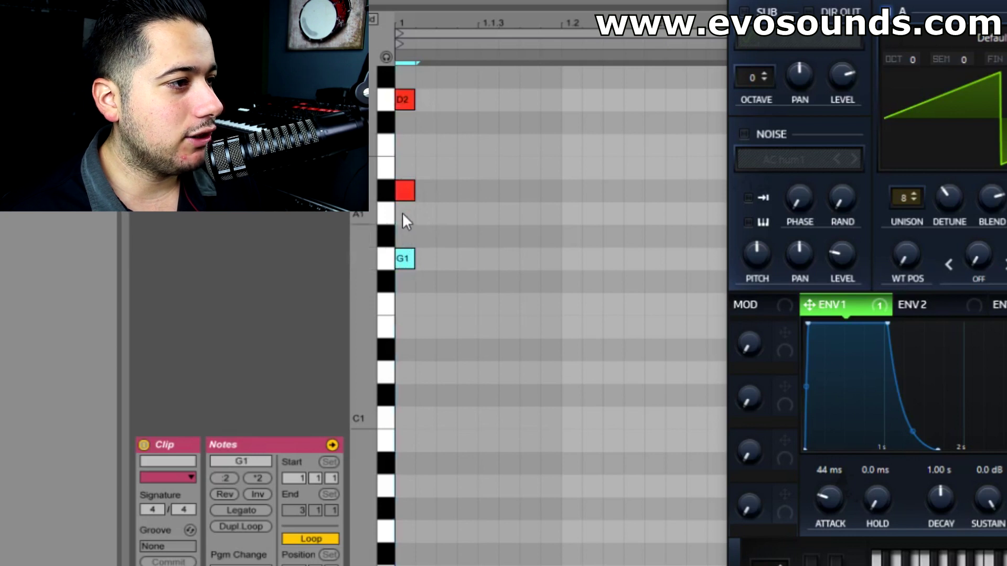
{"action": "left_click", "coordinate": [401, 196]}
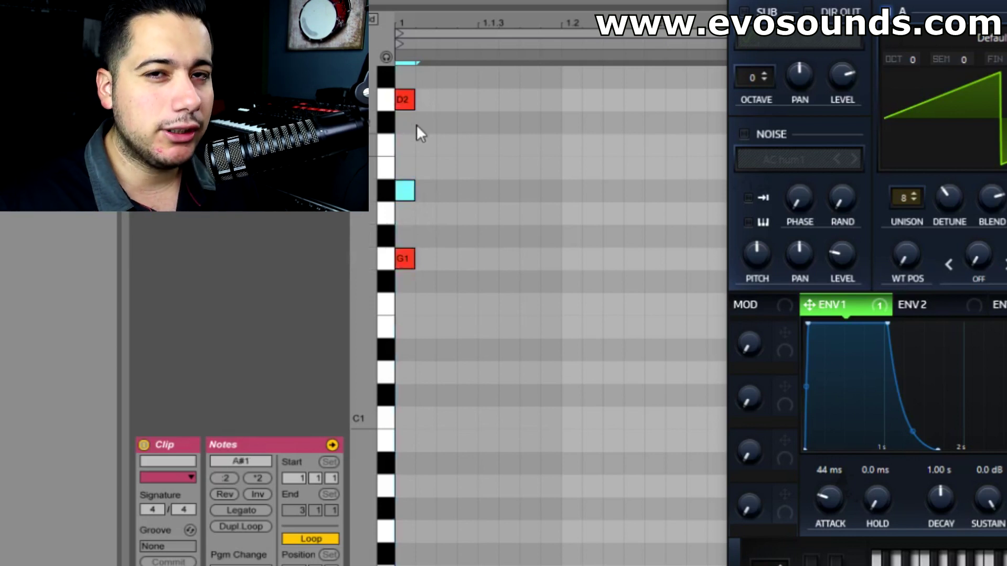
{"action": "left_click", "coordinate": [395, 259]}
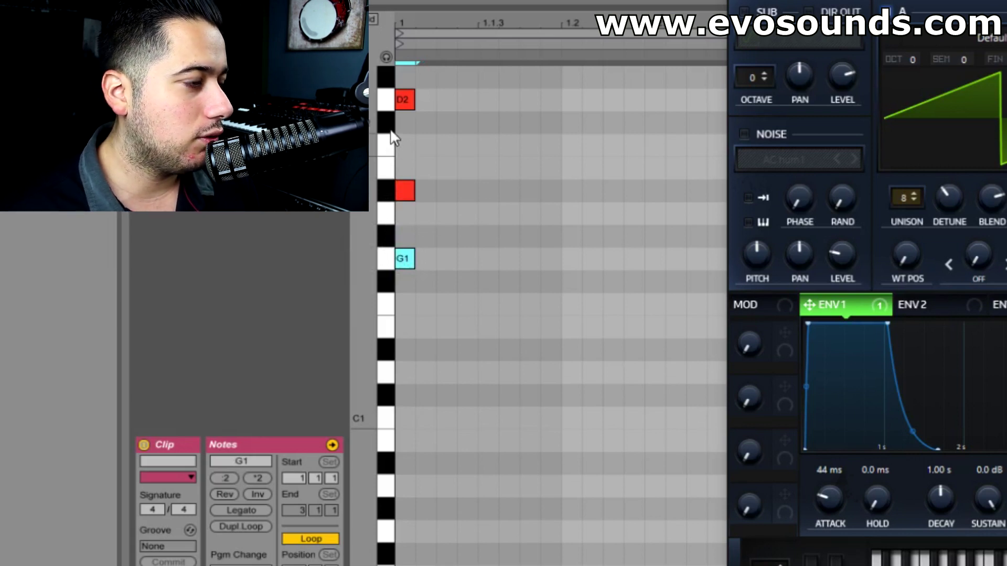
{"action": "left_click", "coordinate": [386, 108]}
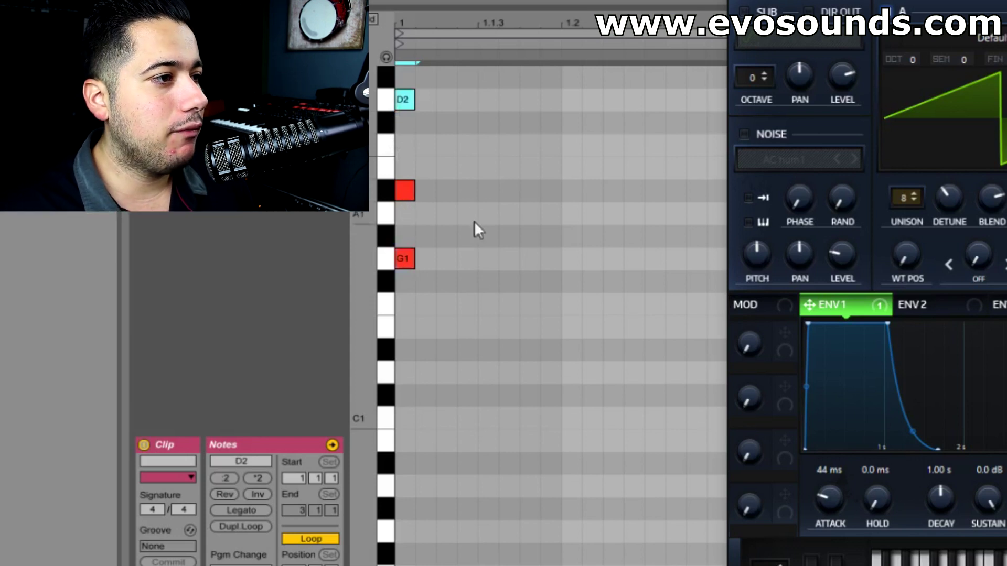
- Delete all the drawn triad notes and return to the track's device chain
{"action": "key", "text": "ctrl+a"}
{"action": "key", "text": "Delete"}
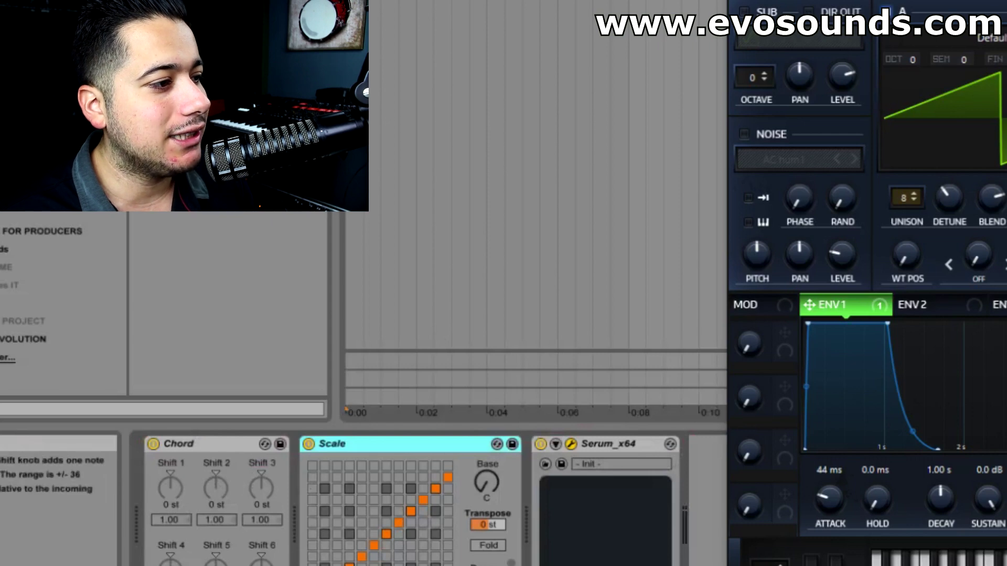
- Set the Chord effect's Shift 1 to +3 st and Shift 2 to +7 st
{"action": "left_click_drag", "start_coordinate": [215, 488], "coordinate": [170, 477]}
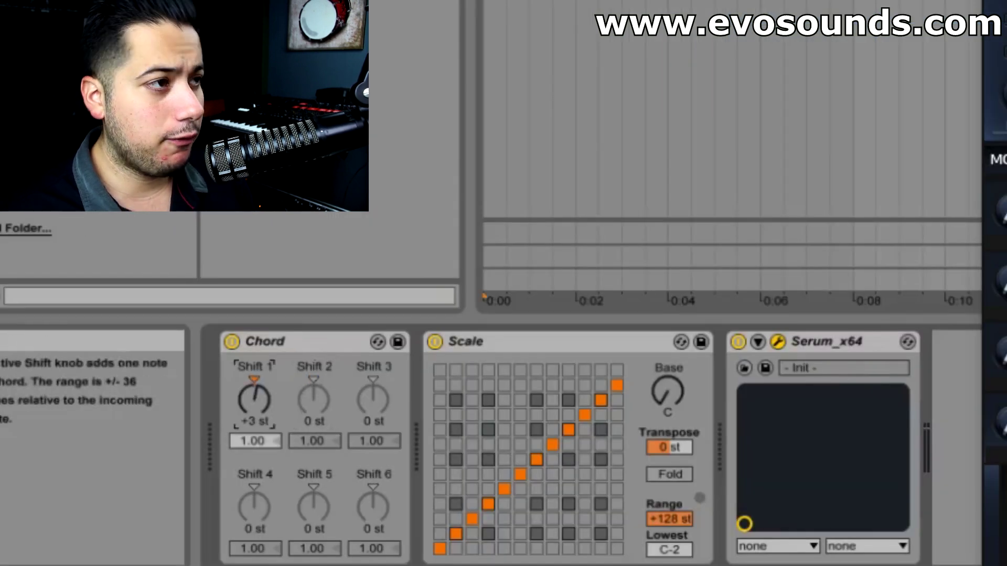
{"action": "left_click_drag", "start_coordinate": [308, 398], "coordinate": [309, 389]}
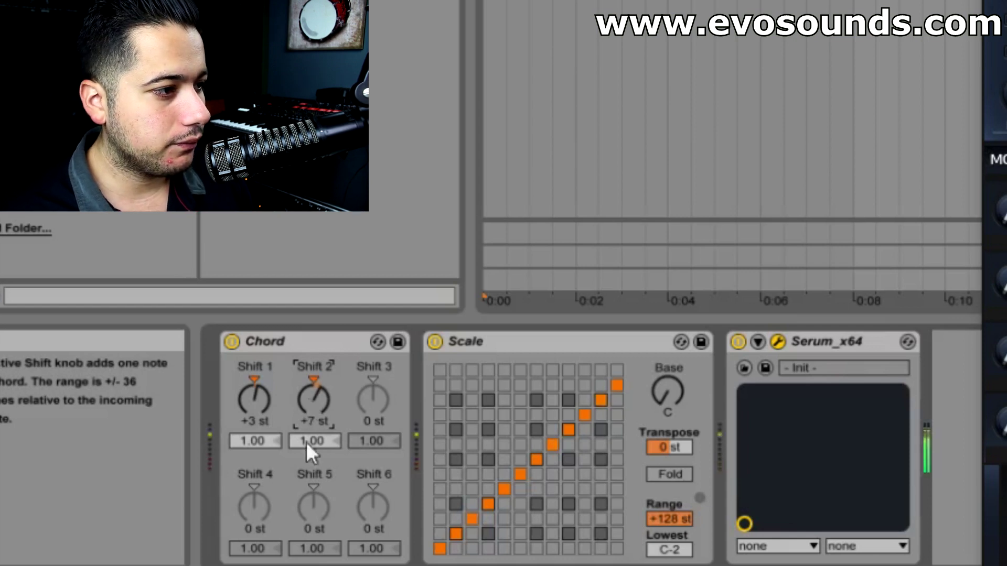
- Toggle the Scale effect off and back on, load its C Minor preset, and set the base to G
{"action": "left_click", "coordinate": [434, 342]}
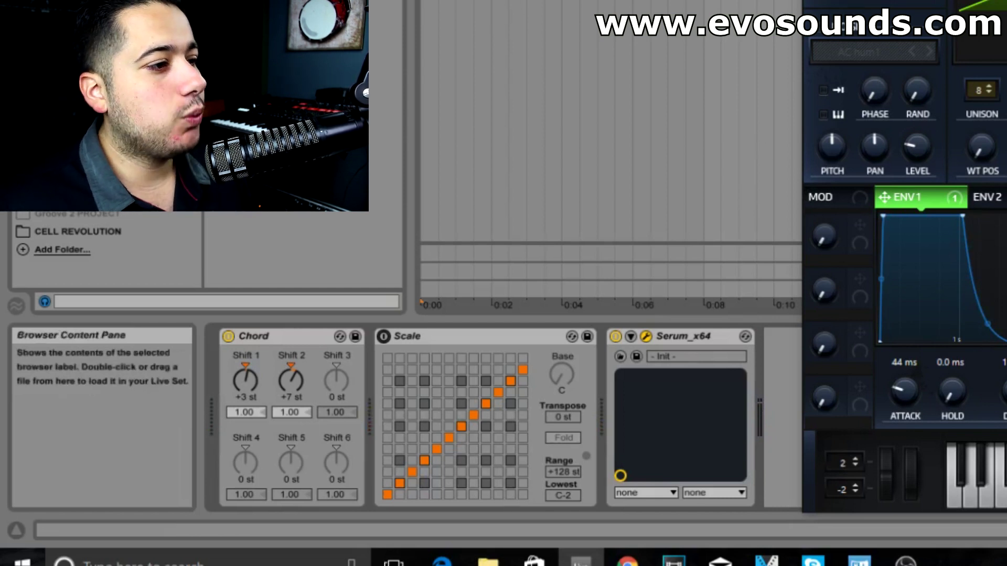
{"action": "left_click", "coordinate": [383, 337]}
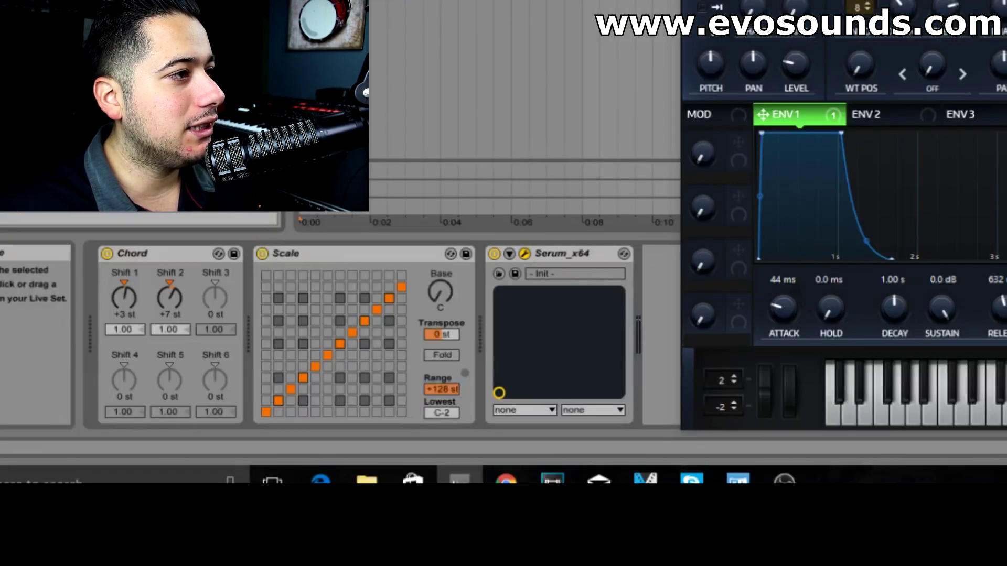
{"action": "left_click_drag", "start_coordinate": [220, 179], "coordinate": [407, 328]}
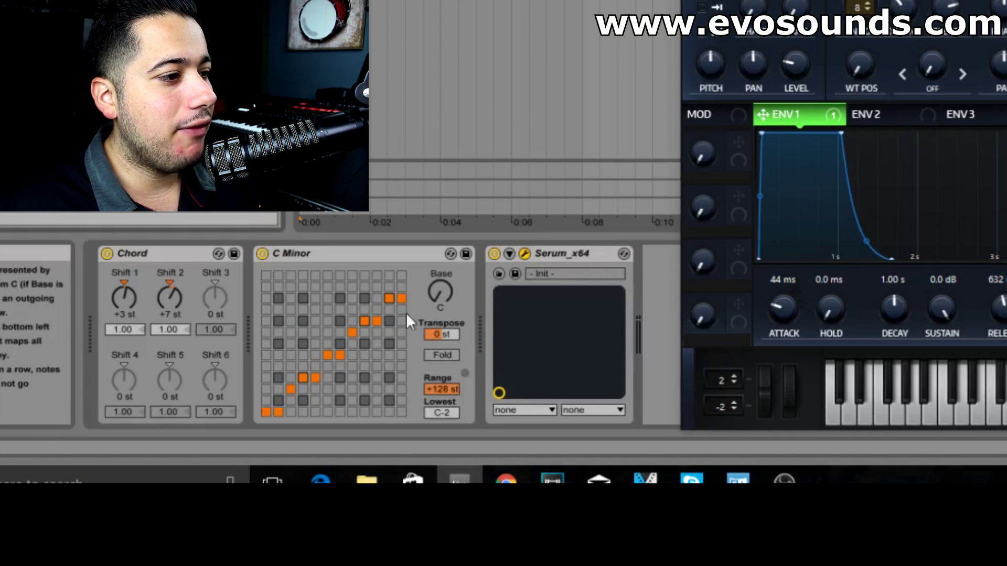
{"action": "left_click_drag", "start_coordinate": [441, 292], "coordinate": [441, 274]}
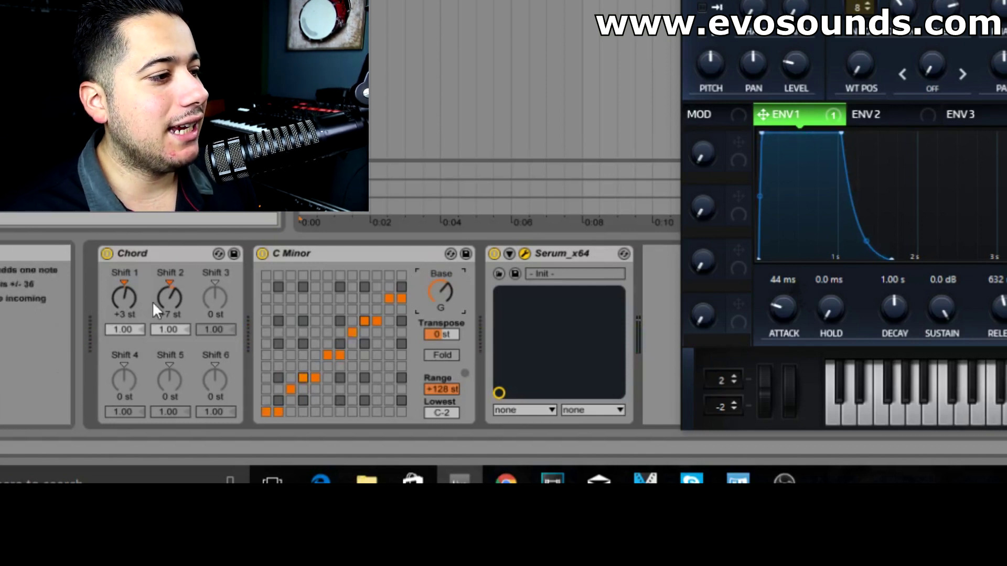
- Set the Chord effect's Shift 3 to +12 st and Shift 1 to +19 st
{"action": "left_click_drag", "start_coordinate": [125, 298], "coordinate": [125, 306]}
{"action": "left_click_drag", "start_coordinate": [245, 381], "coordinate": [246, 394]}
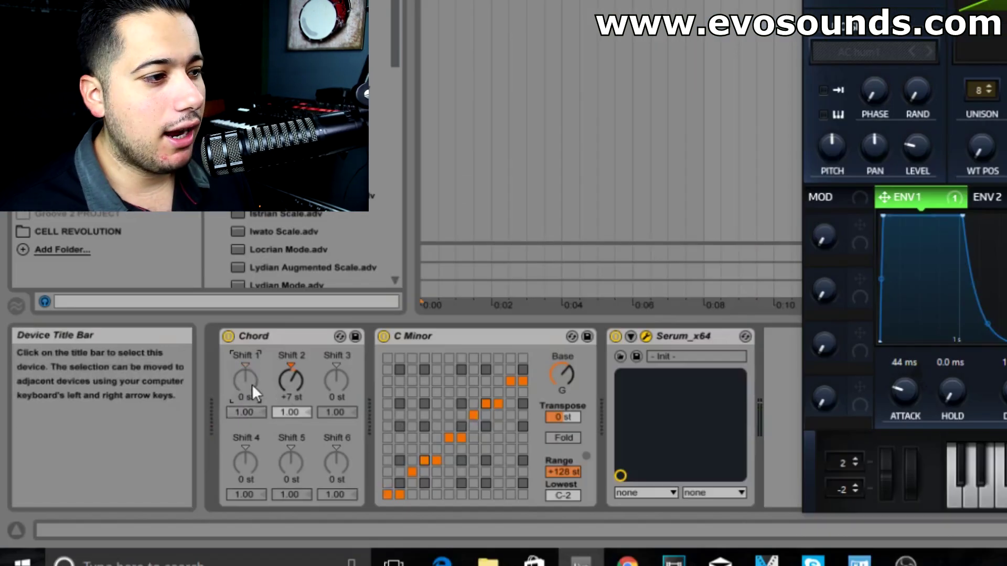
{"action": "left_click_drag", "start_coordinate": [292, 383], "coordinate": [336, 368]}
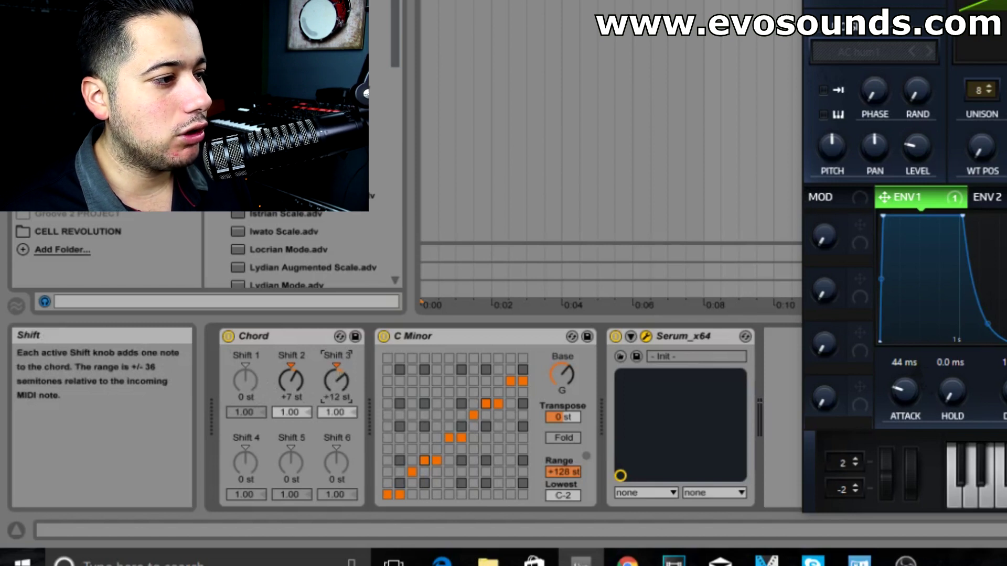
{"action": "left_click_drag", "start_coordinate": [237, 379], "coordinate": [237, 375]}
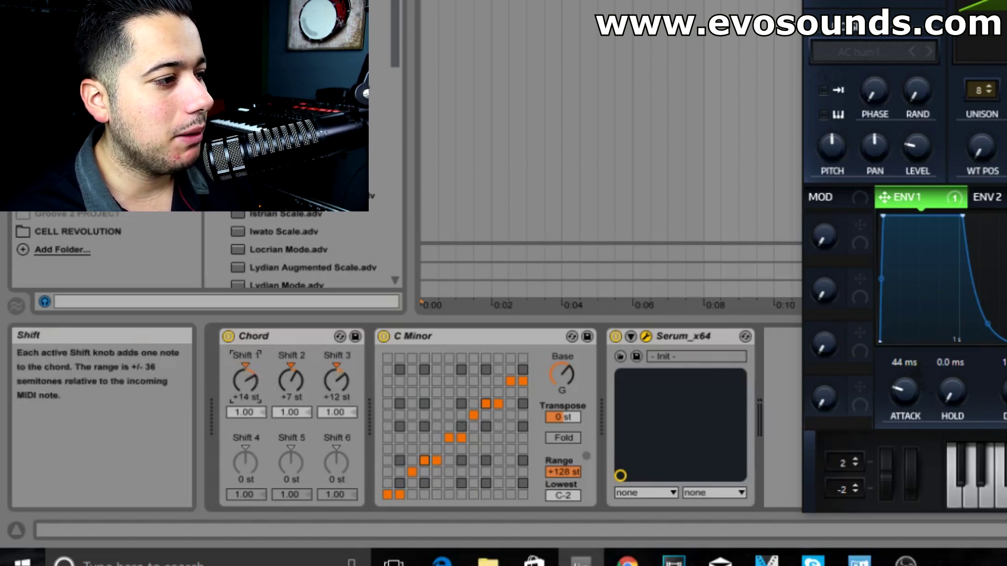
- Lower the computer keyboard's octave range to C1–D2 and play a few notes to audition the chord voicing
{"action": "key", "text": "f"}
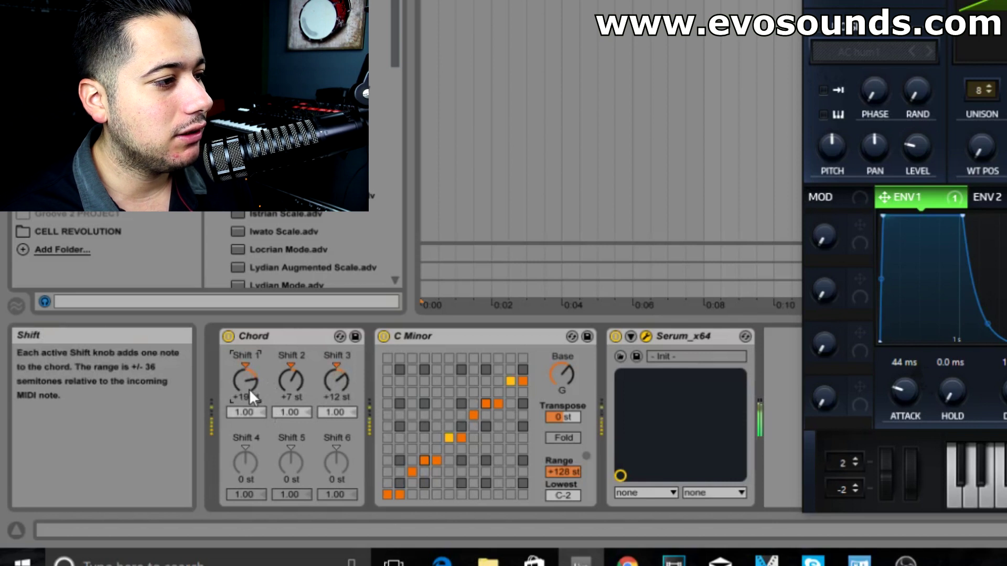
{"action": "key", "text": "z"}
{"action": "key", "text": "f"}
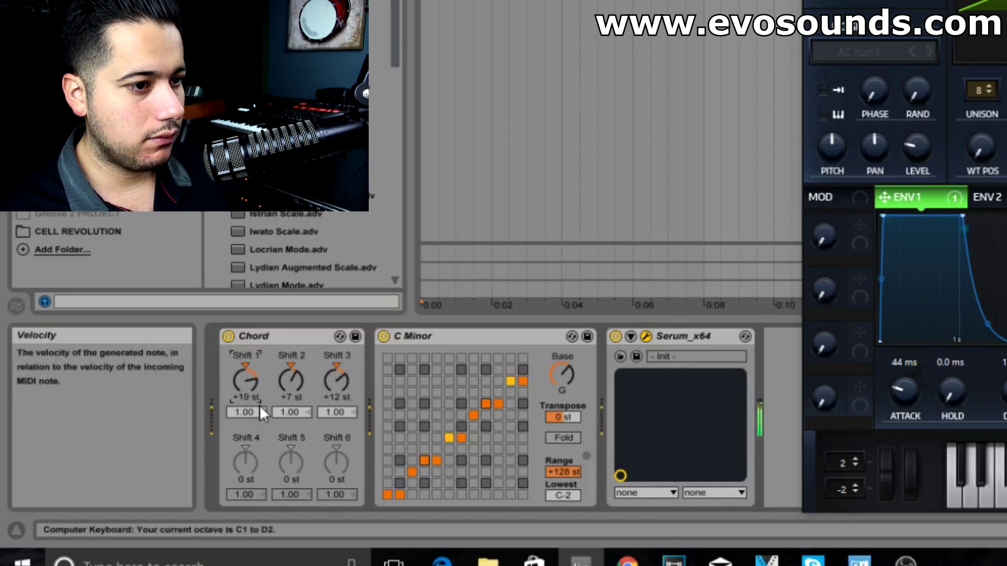
{"action": "key", "text": "y"}
{"action": "key", "text": "g"}
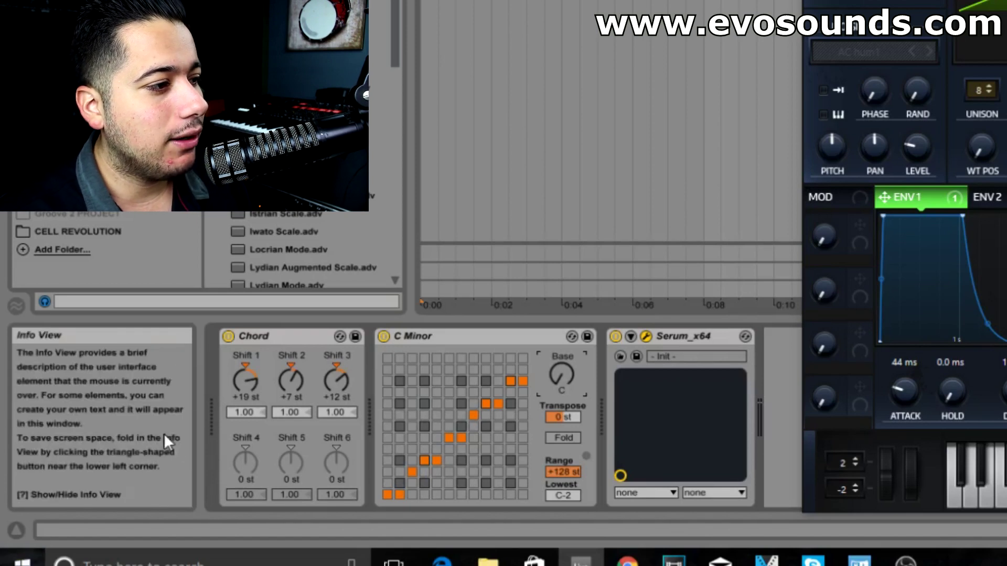
- Reset the Chord effect's Shift 1 to 0 st and raise Shift 2 to +19 st
{"action": "left_click_drag", "start_coordinate": [245, 380], "coordinate": [245, 398]}
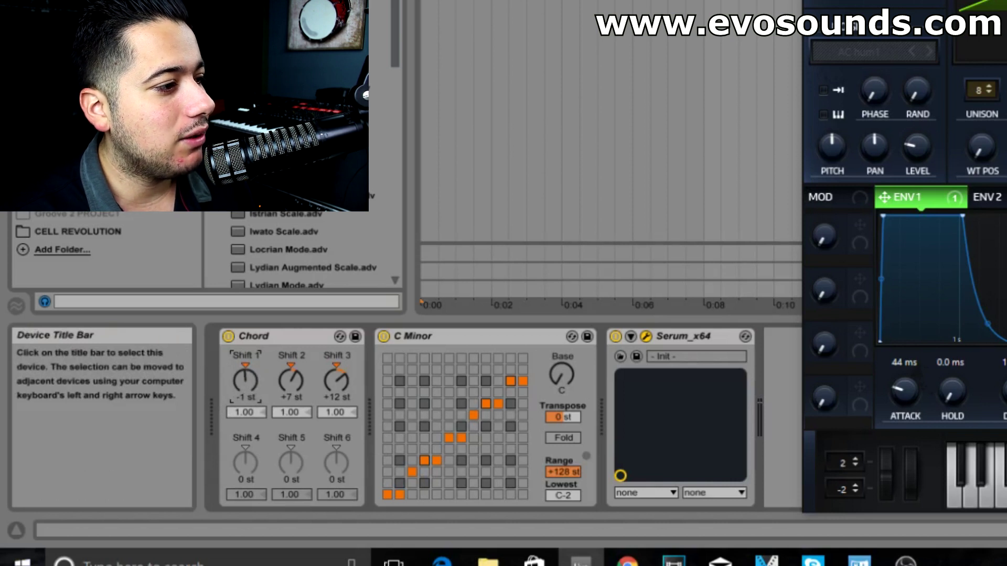
{"action": "left_click_drag", "start_coordinate": [246, 399], "coordinate": [291, 369]}
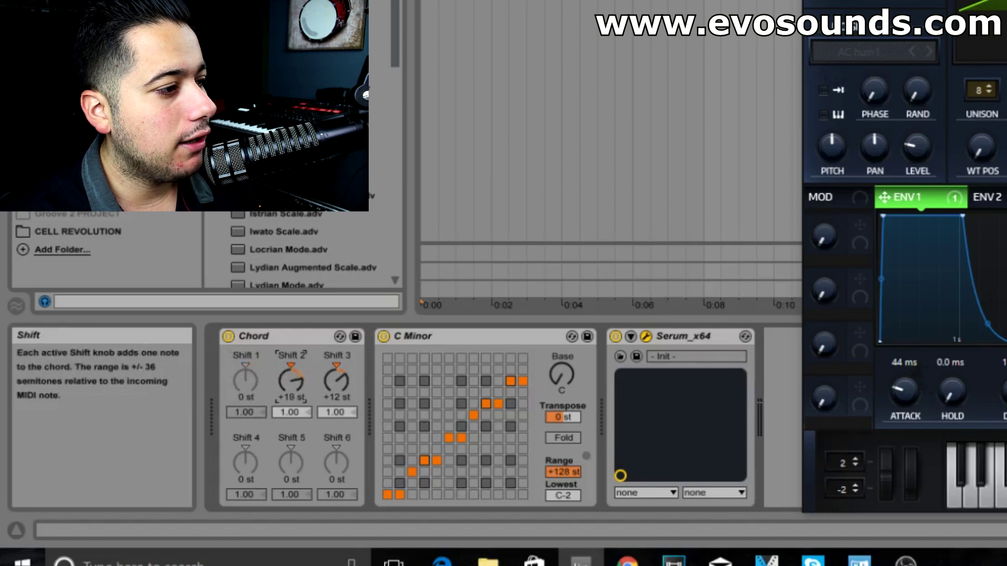
- Play a short chord progression in the C1–D2 range to audition the voicing with Shift 2 at +19 st
{"action": "key", "text": "z"}
{"action": "key", "text": "f"}
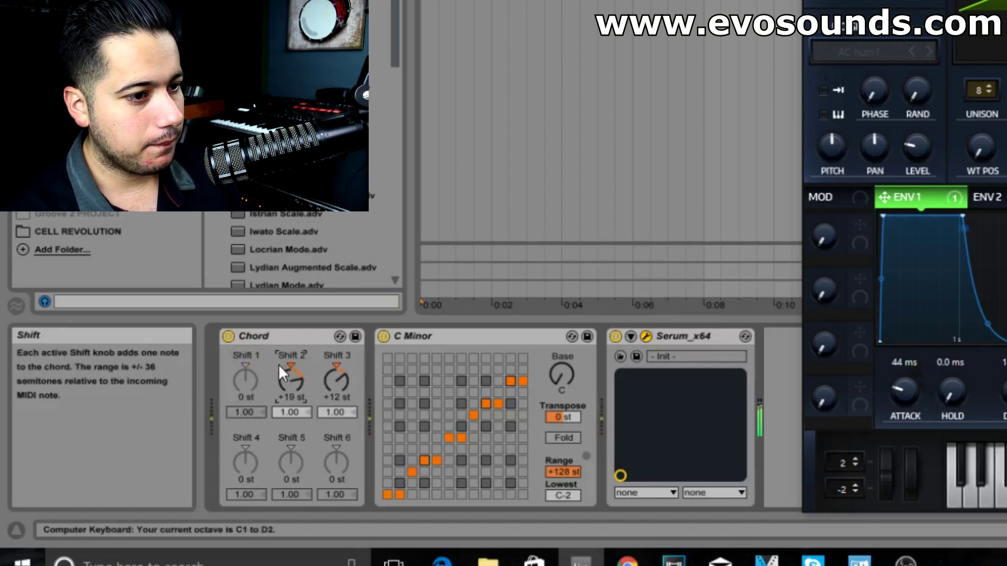
{"action": "key", "text": "f"}
{"action": "key", "text": "g"}
{"action": "key", "text": "g"}
{"action": "key", "text": "a"}
{"action": "key", "text": "a"}
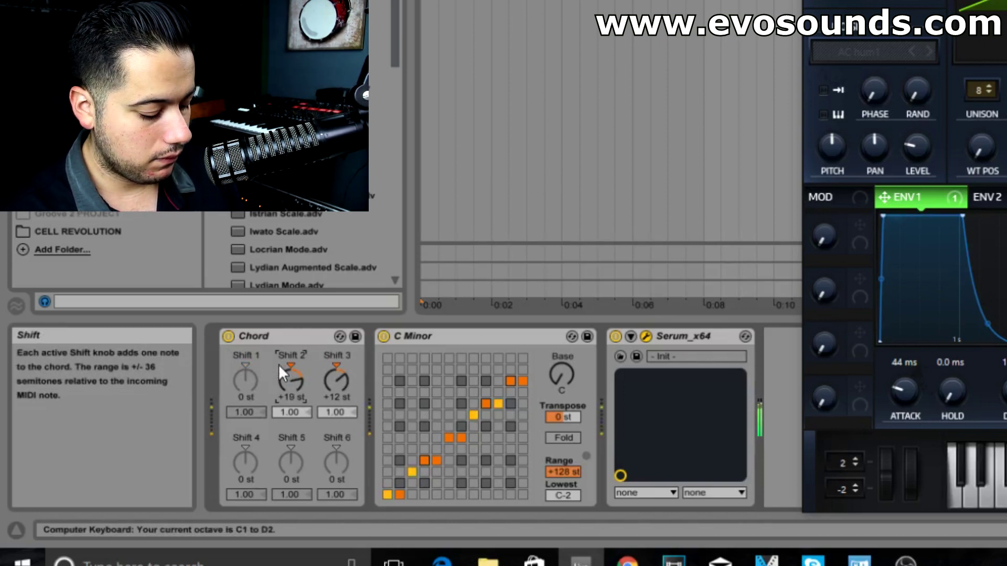
{"action": "key", "text": "s"}
{"action": "key", "text": "a"}
{"action": "key", "text": "e"}
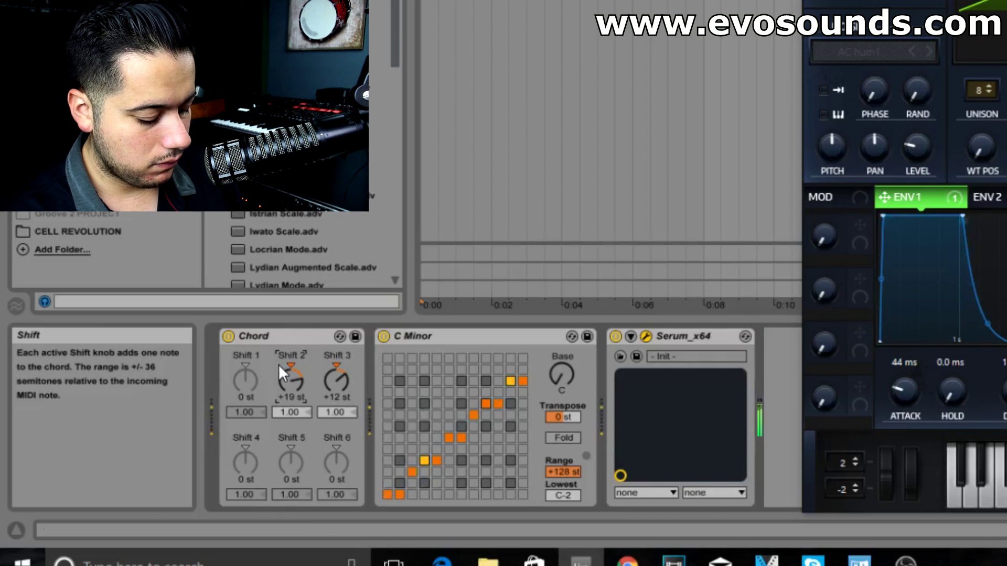
- Play a few single notes to audition the chord with Shift 2 at +7 st and Shift 3 at 0 st
{"action": "key", "text": "g"}
{"action": "key", "text": "a"}
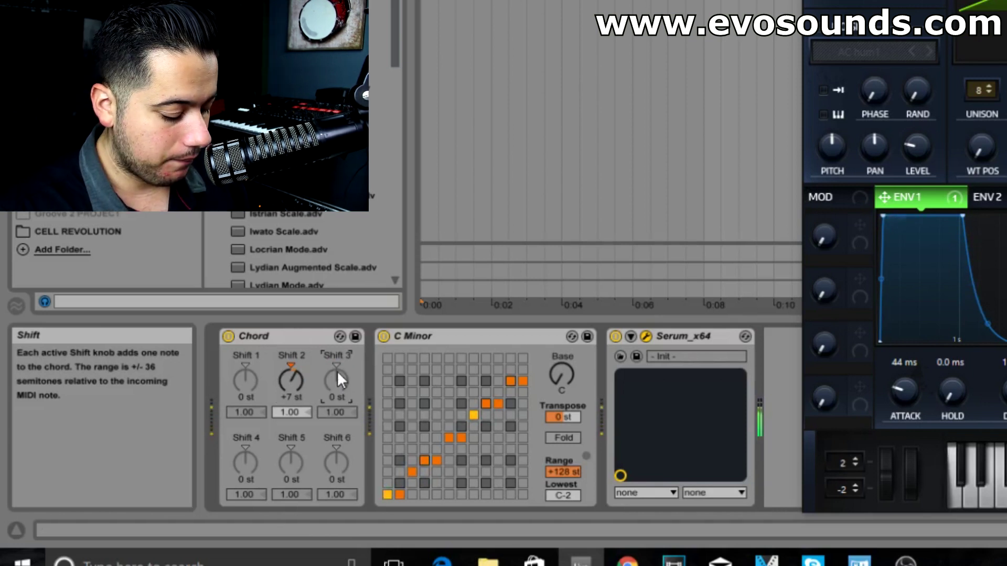
{"action": "key", "text": "e"}
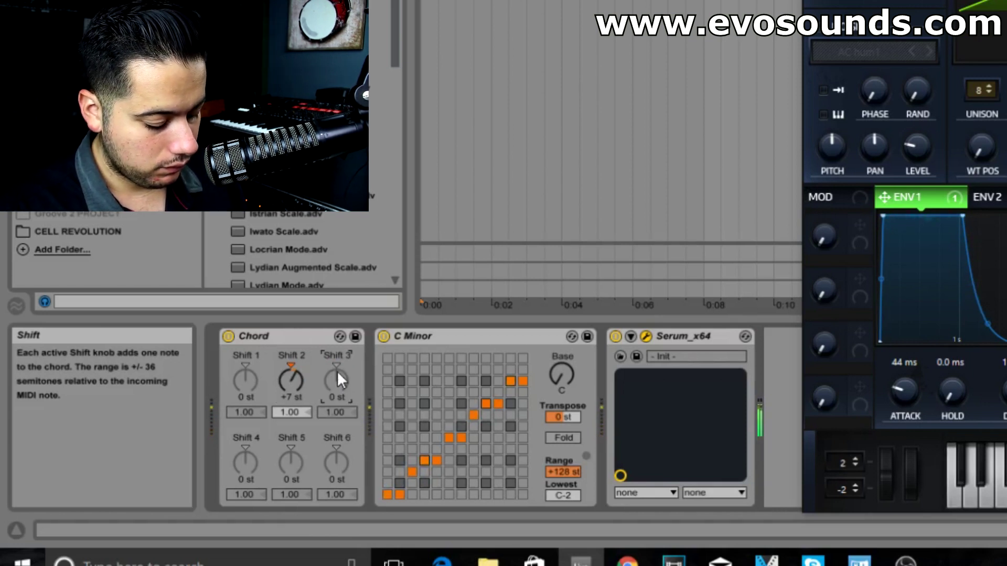
{"action": "key", "text": "g"}
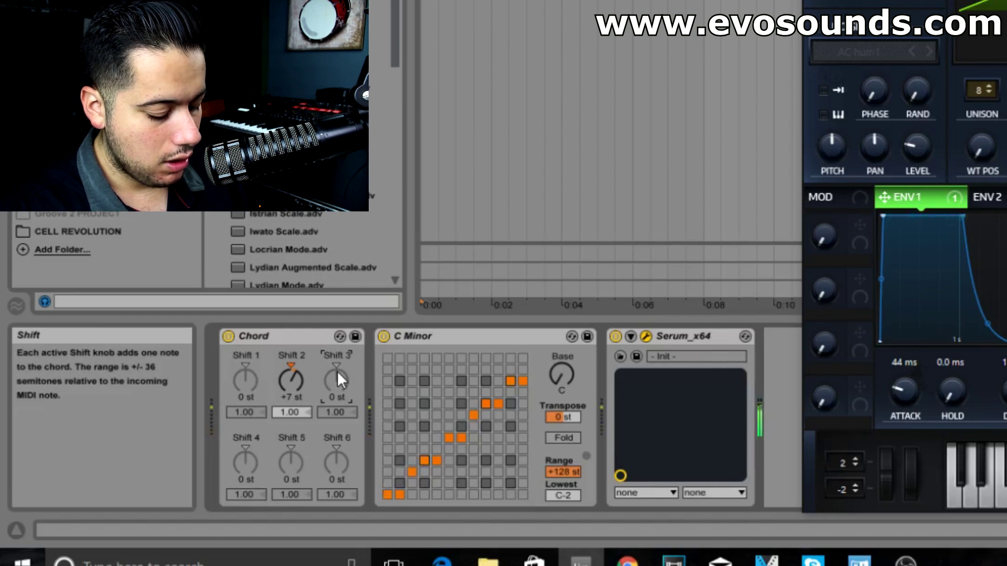
- Shift the computer keyboard's octave range to C1–D2 and play a short progression of single notes to audition the +7 st voicing
{"action": "key", "text": "x"}
{"action": "key", "text": "z"}
{"action": "key", "text": "z"}
{"action": "key", "text": "a"}
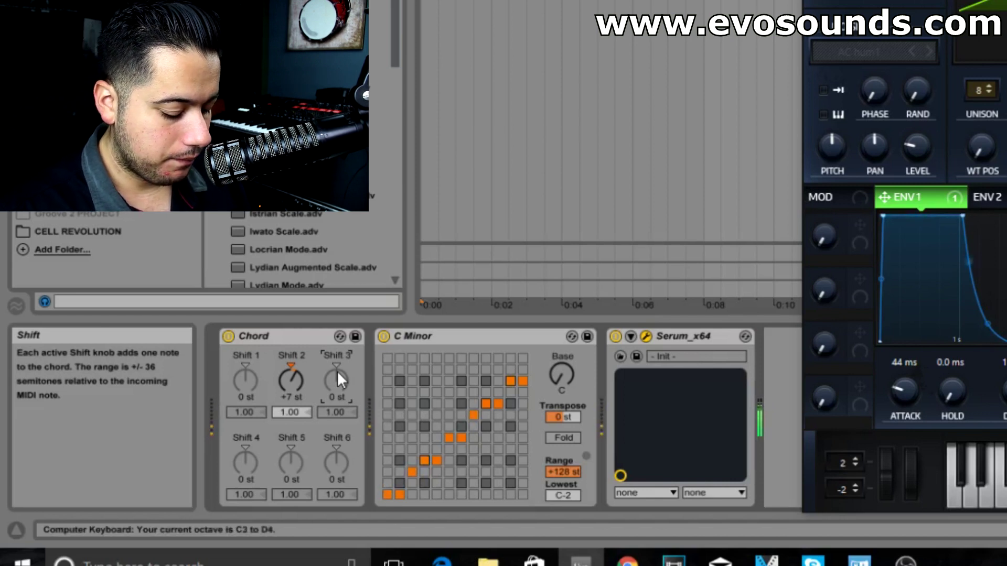
{"action": "key", "text": "a"}
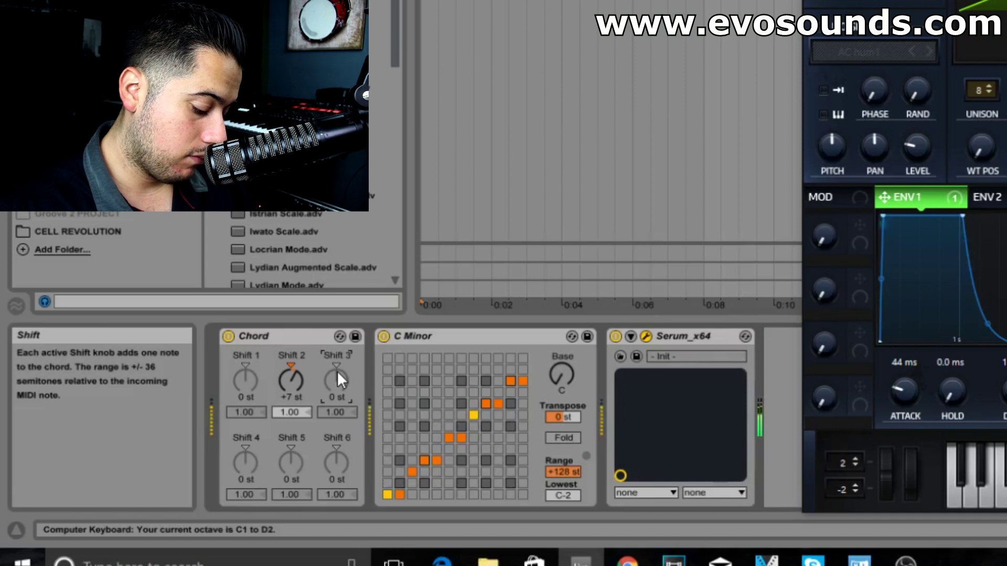
{"action": "key", "text": "y"}
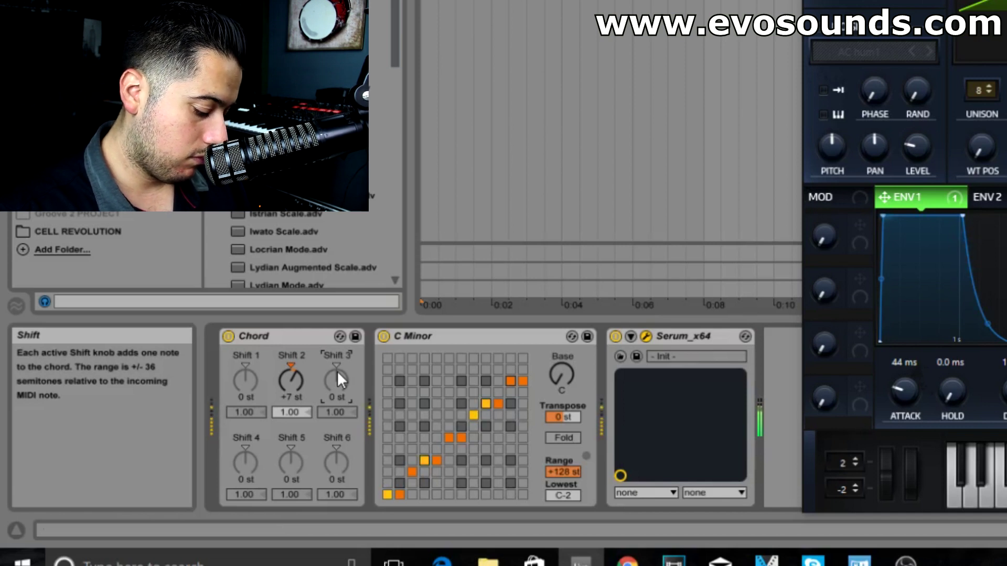
{"action": "key", "text": "u"}
{"action": "key", "text": "g"}
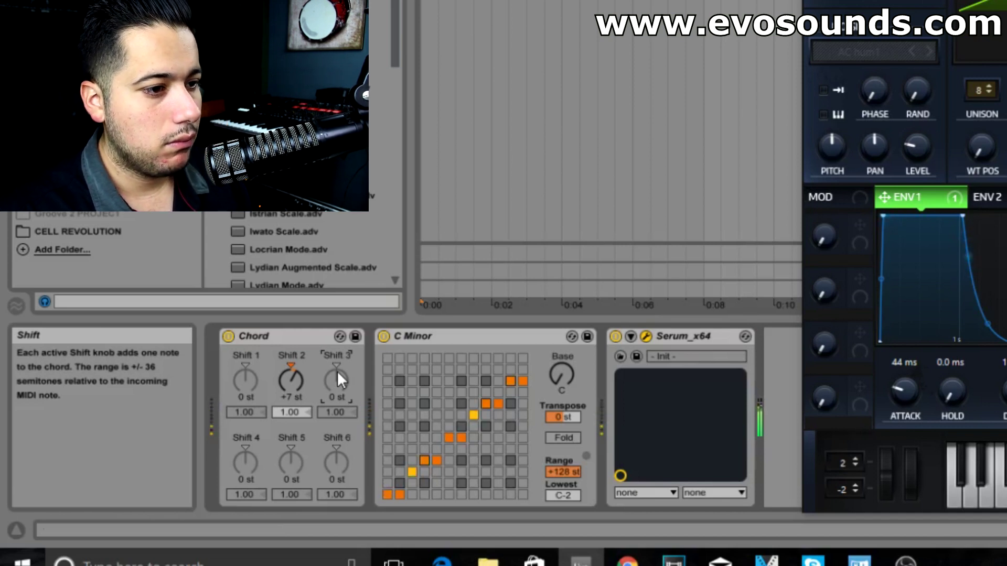
{"action": "key", "text": "y"}
{"action": "key", "text": "f"}
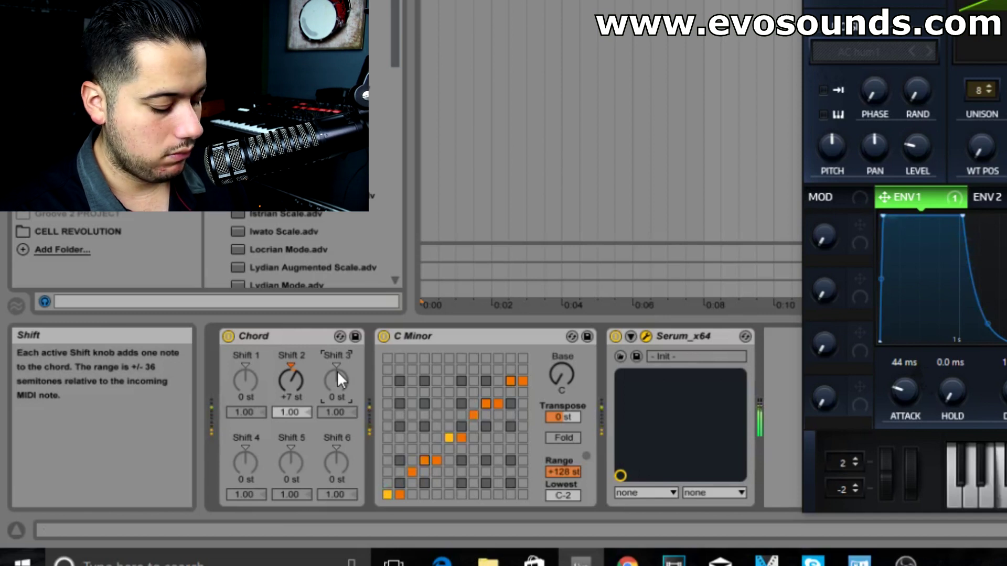
{"action": "key", "text": "g"}
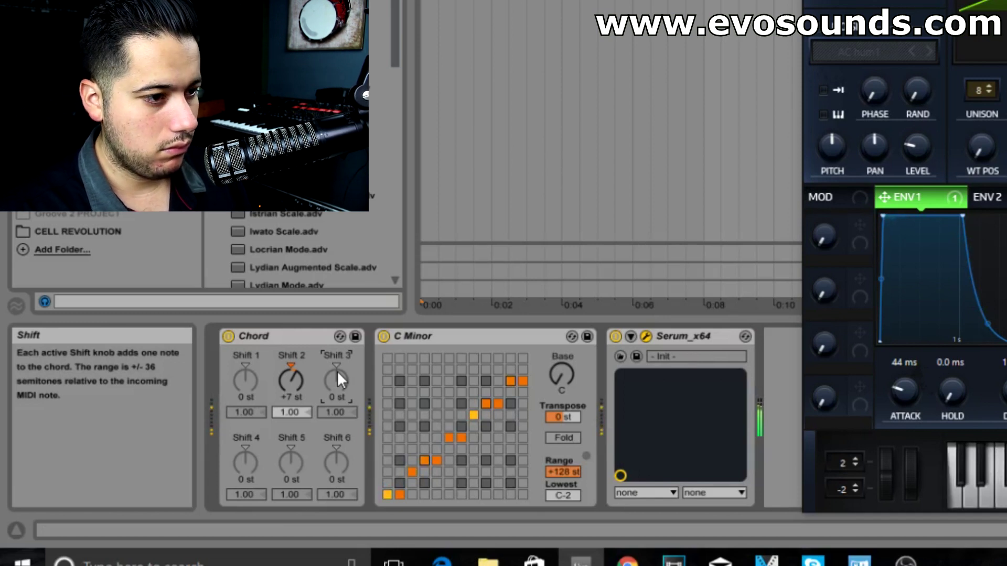